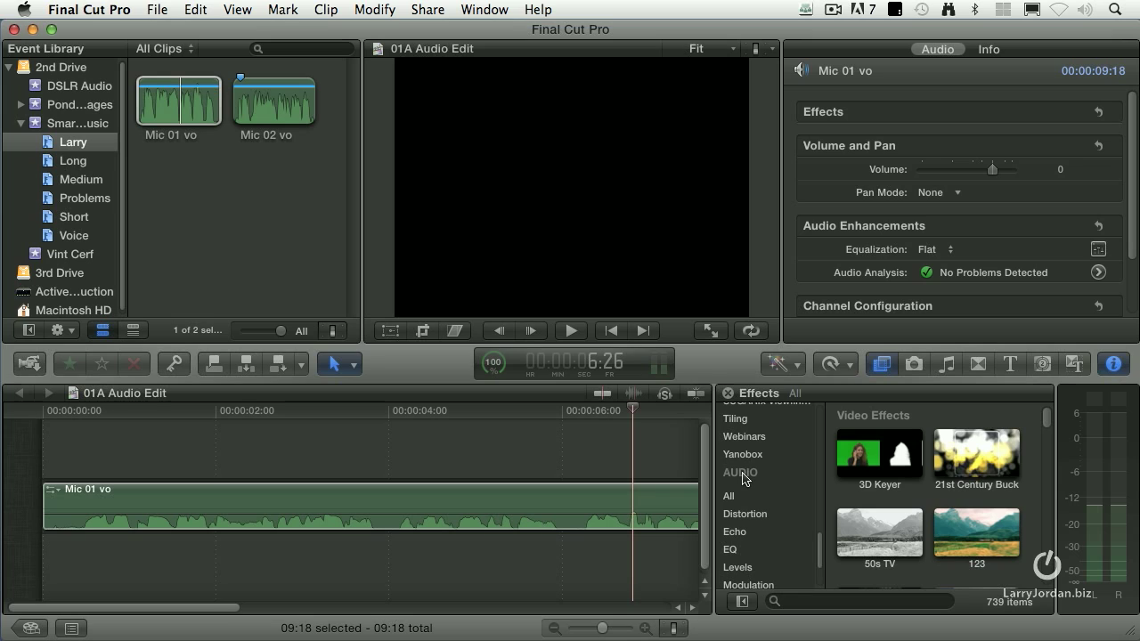
# Apply the Logic Limiter effect from the Levels audio effects to the Mic 01 vo clip in the timeline
pyautogui.hotkey('shift', 'z')
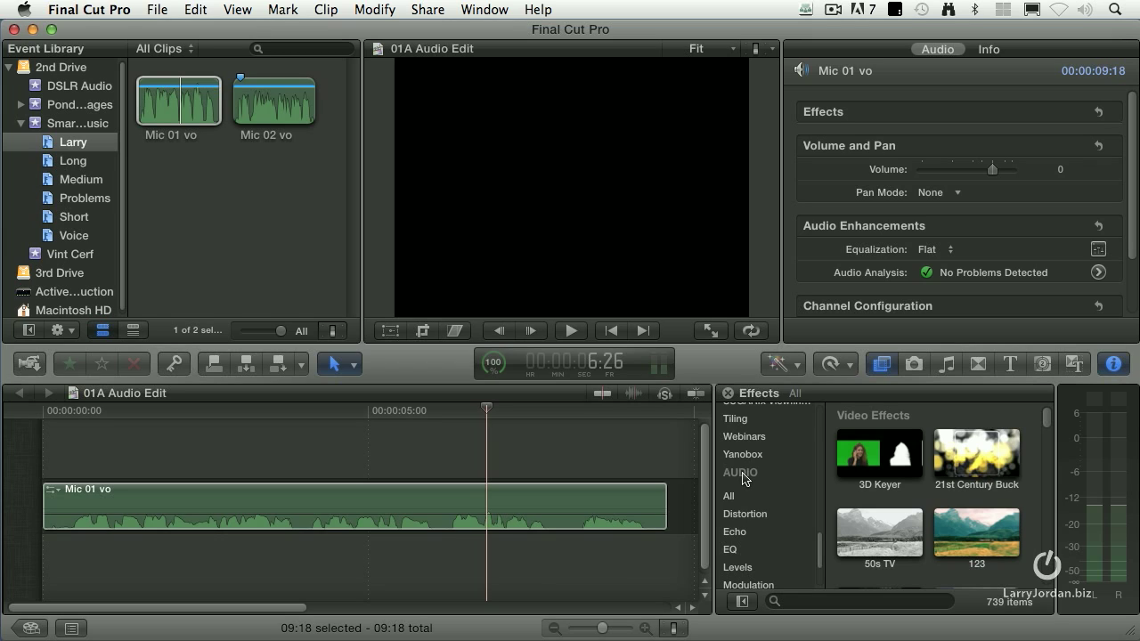
pyautogui.click(748, 558)
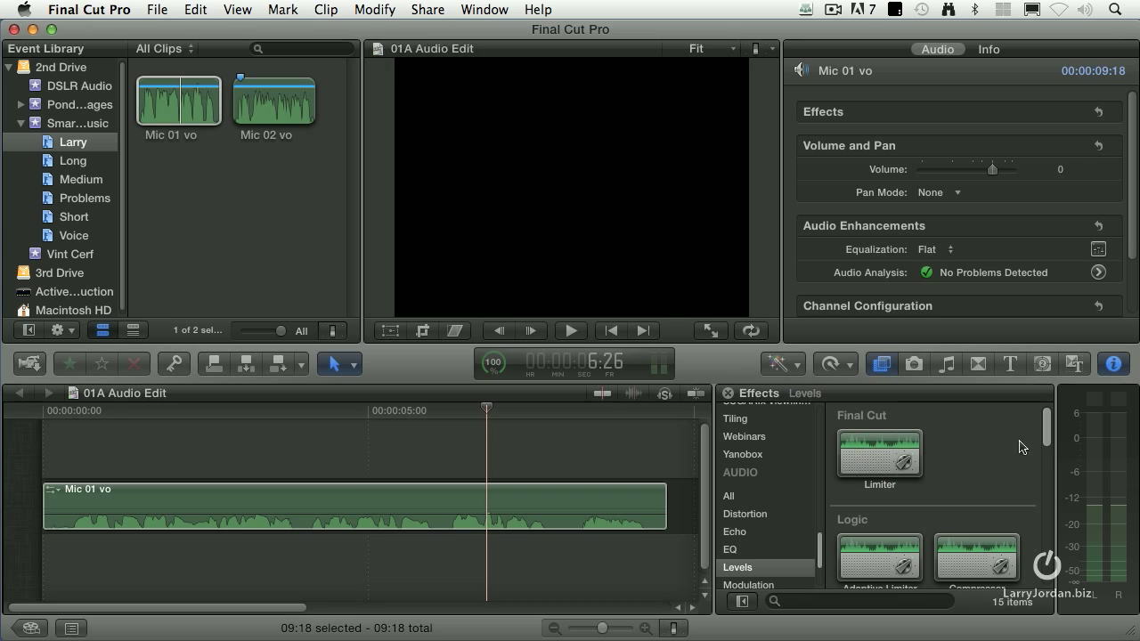
pyautogui.click(1047, 429)
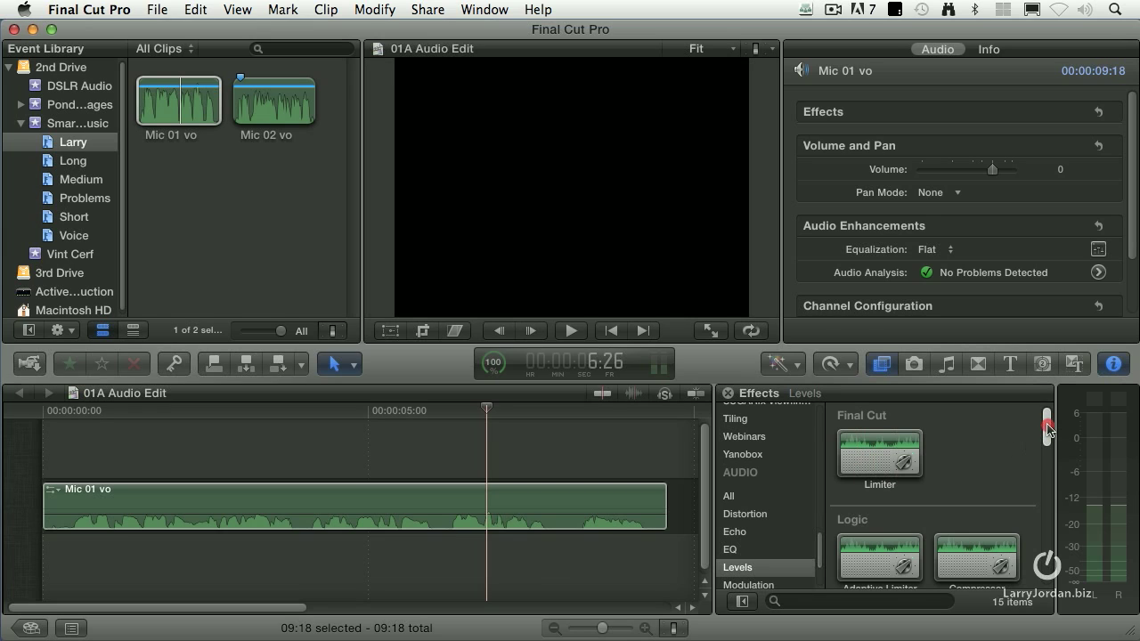
pyautogui.click(1047, 432)
pyautogui.moveTo(1047, 432); pyautogui.dragTo(1044, 488)
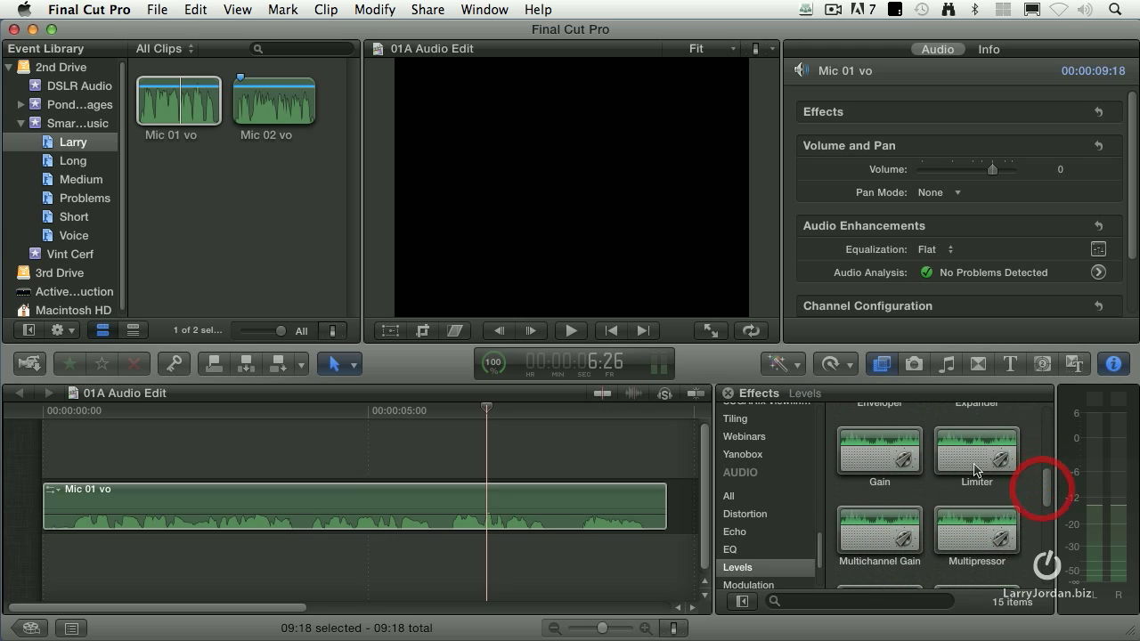
pyautogui.click(975, 467)
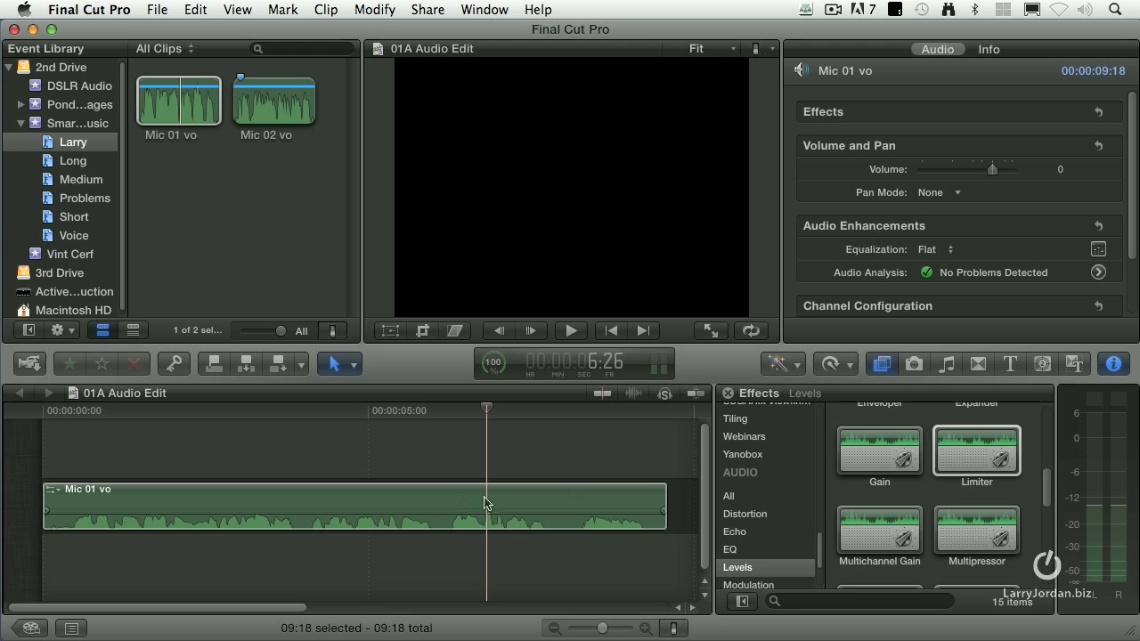
pyautogui.moveTo(975, 454); pyautogui.dragTo(381, 499)
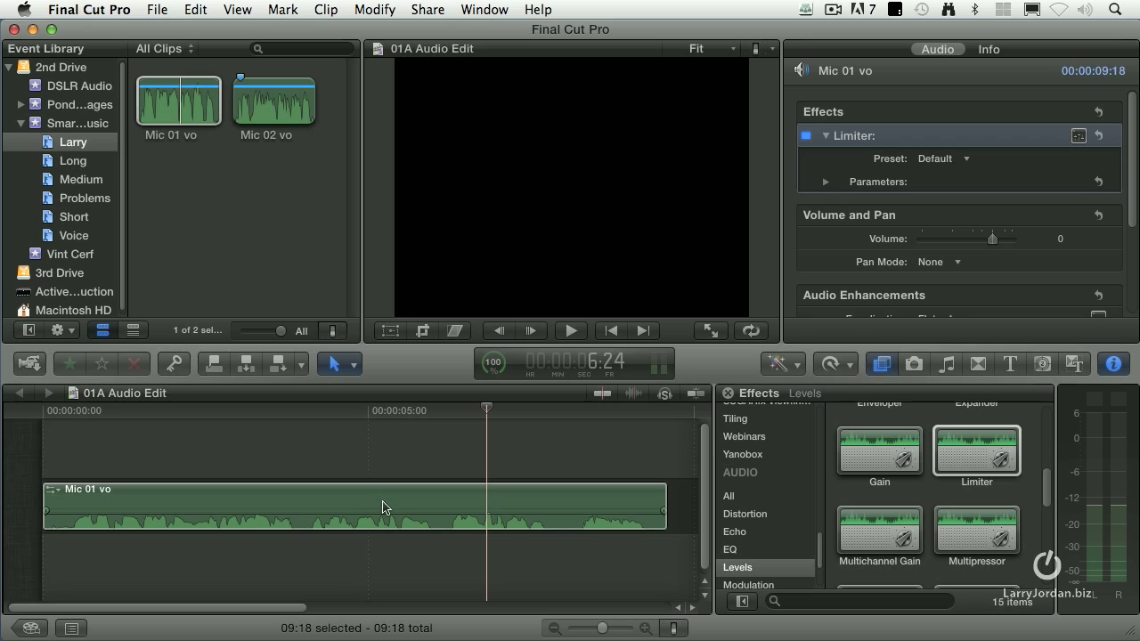
# Select the Mic 01 vo clip and review the presets available for its Limiter effect
pyautogui.click(382, 508)
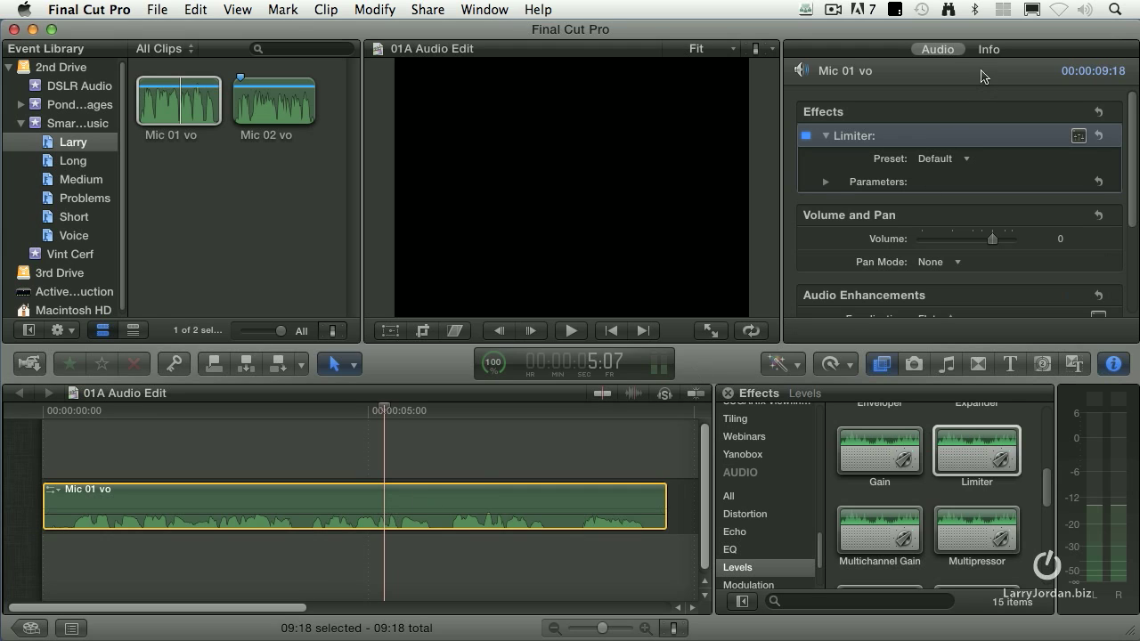
pyautogui.click(939, 49)
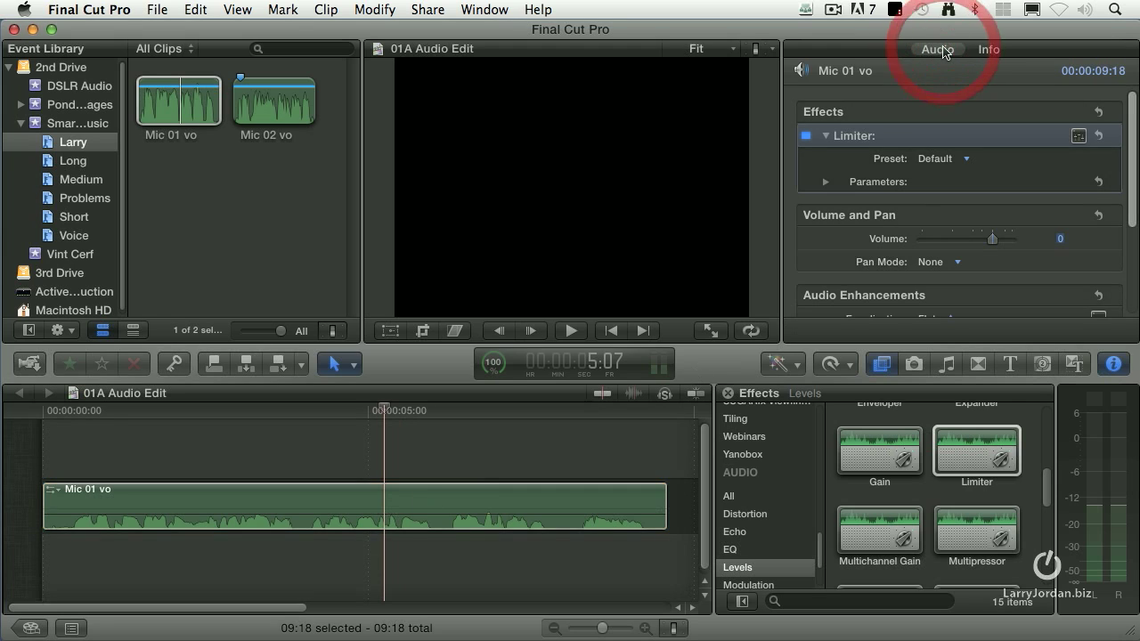
pyautogui.click(862, 138)
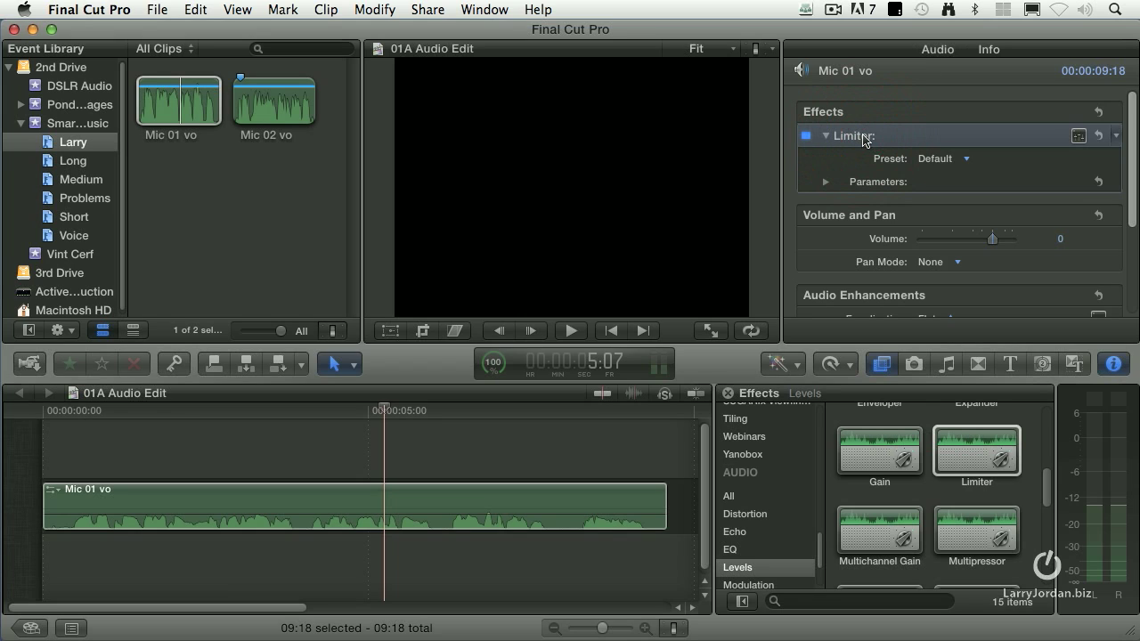
pyautogui.click(949, 159)
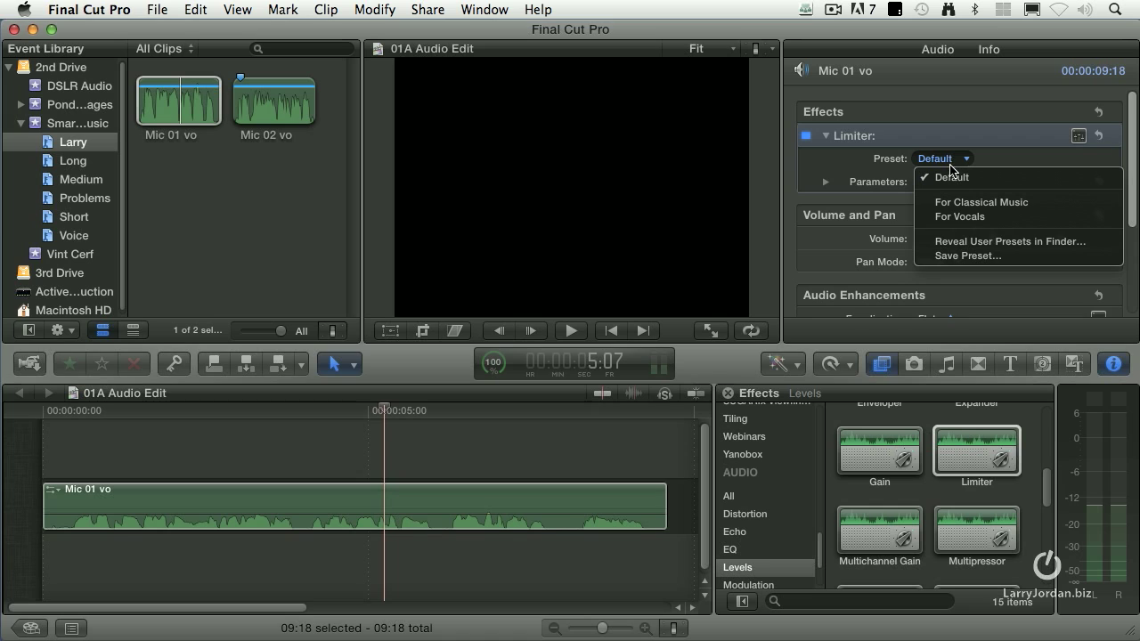
pyautogui.click(951, 161)
pyautogui.click(956, 159)
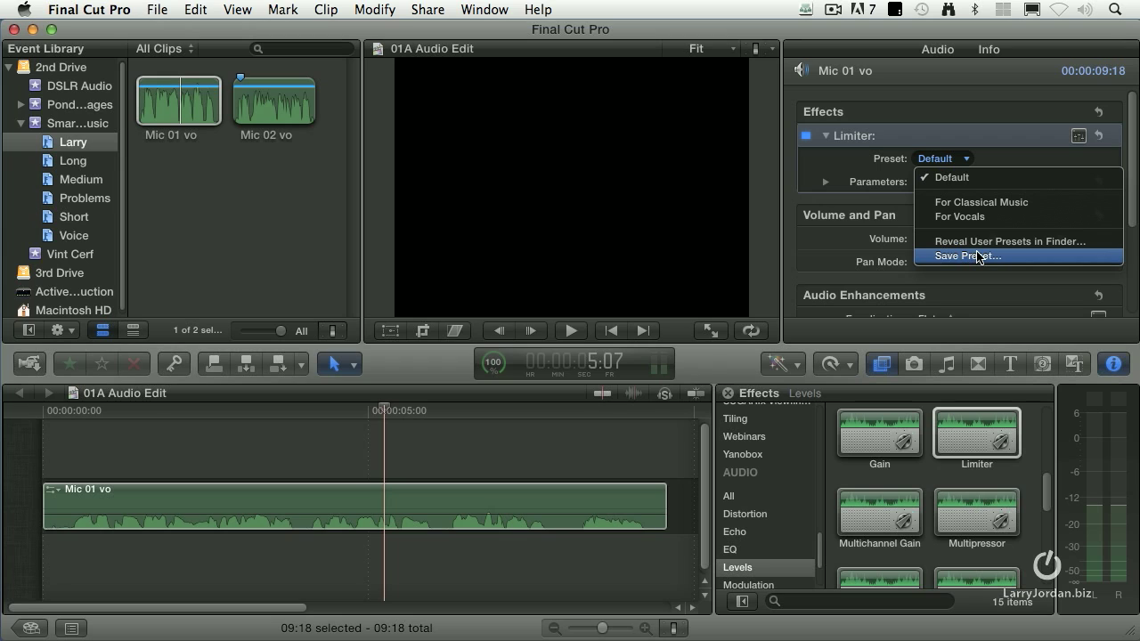
pyautogui.click(901, 135)
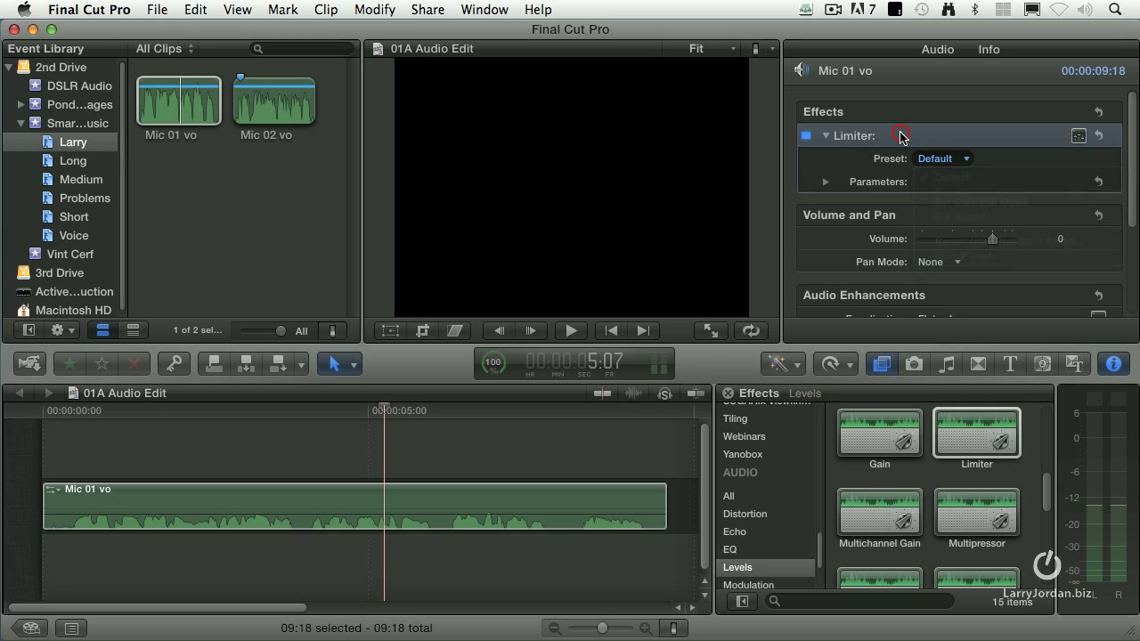
# Open the Limiter's graphical controls over the viewer and set the output level to -3.0 dB
pyautogui.click(1078, 137)
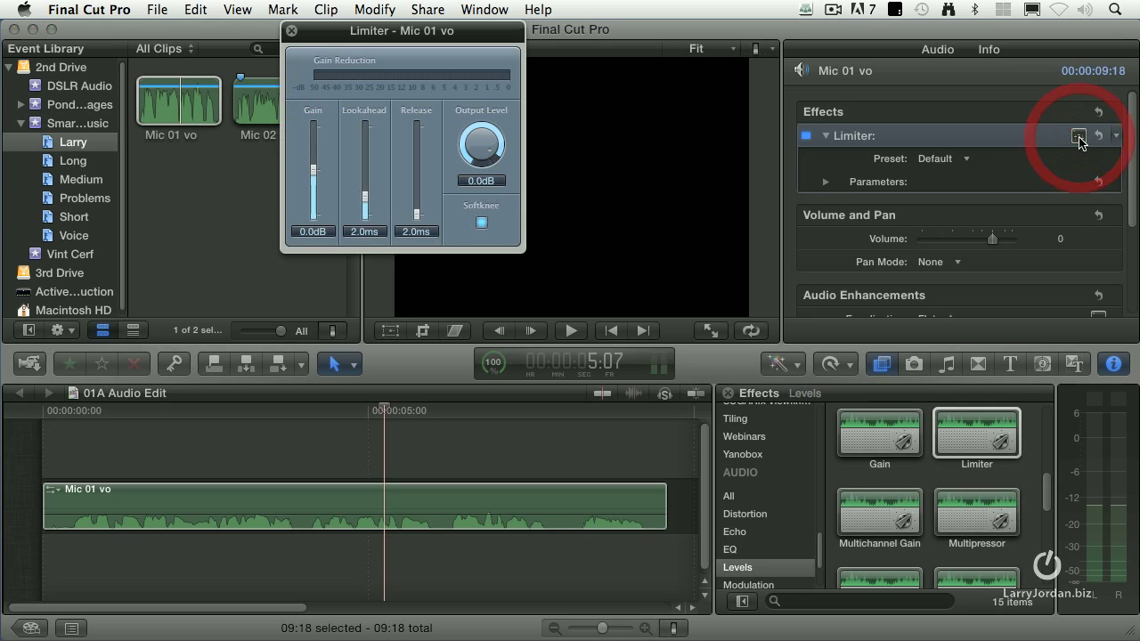
pyautogui.moveTo(479, 34); pyautogui.dragTo(629, 194)
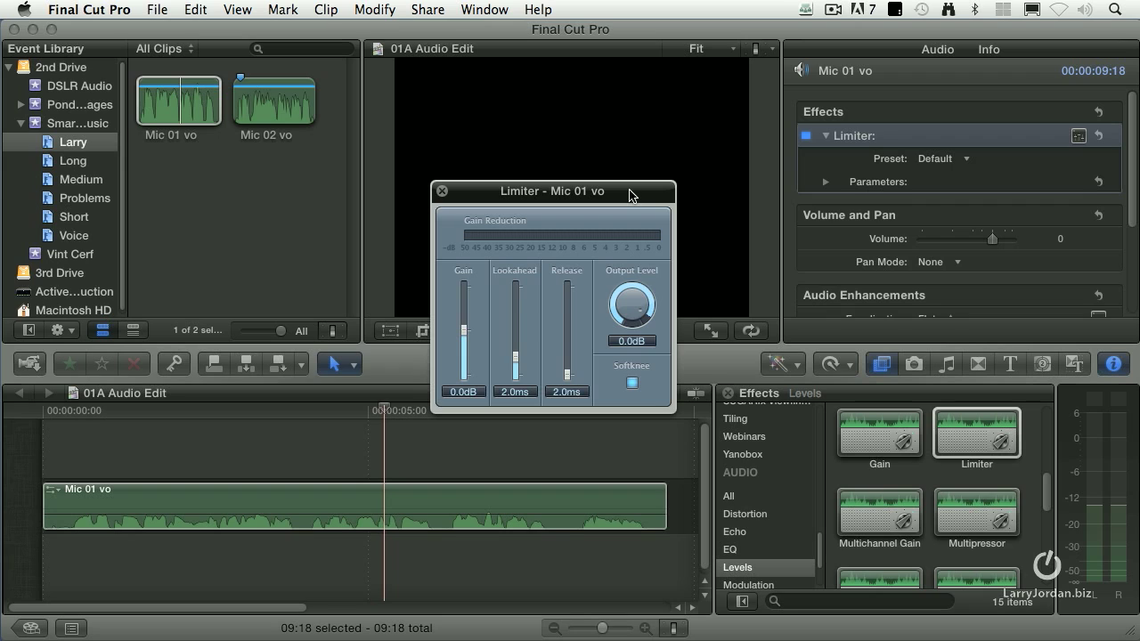
pyautogui.click(634, 304)
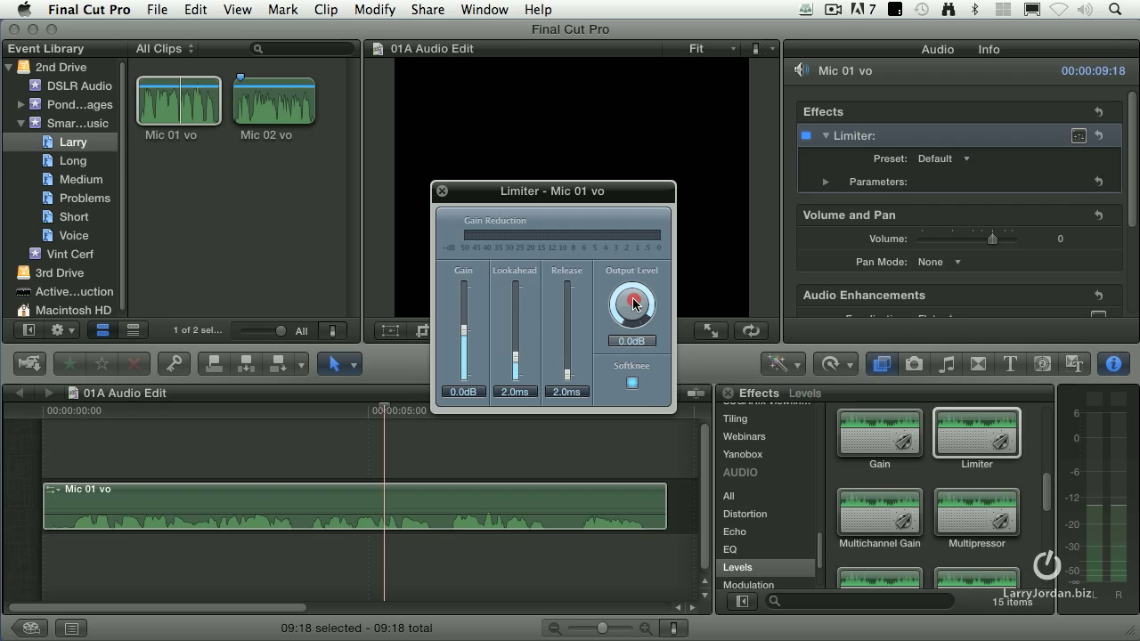
pyautogui.moveTo(633, 301); pyautogui.dragTo(642, 340)
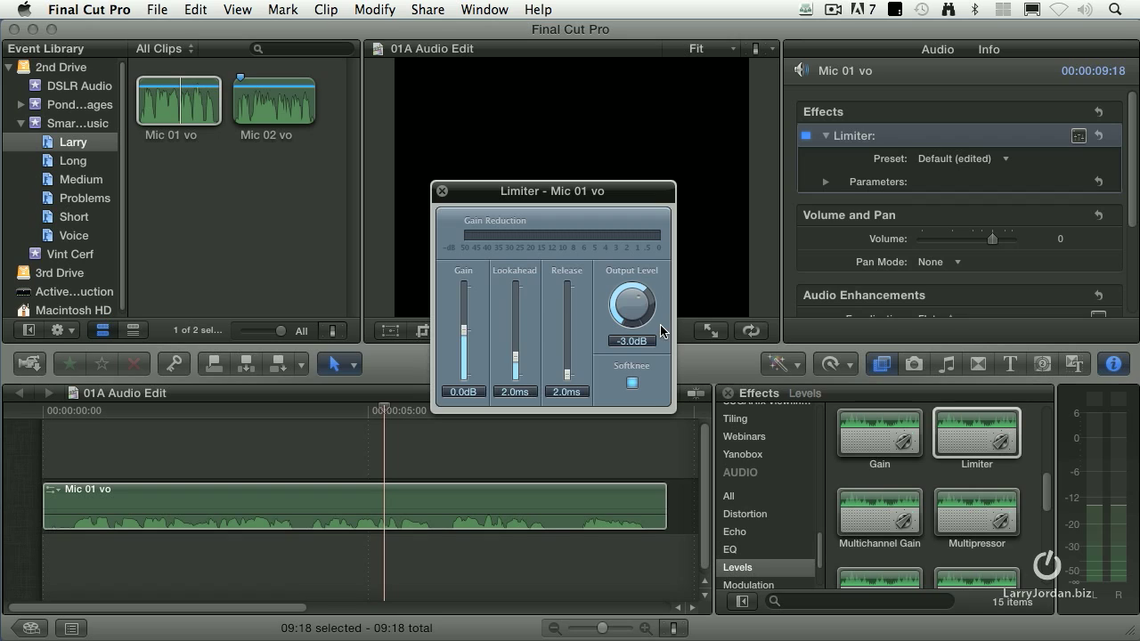
pyautogui.moveTo(628, 312); pyautogui.dragTo(630, 326)
pyautogui.moveTo(629, 312); pyautogui.dragTo(633, 290)
# Set the Limiter's release to 230 ms, toggling Softknee off and on and leaving it enabled
pyautogui.click(634, 384)
pyautogui.click(634, 383)
pyautogui.click(633, 385)
pyautogui.click(633, 383)
pyautogui.moveTo(558, 368); pyautogui.dragTo(574, 315)
pyautogui.click(632, 383)
pyautogui.click(632, 383)
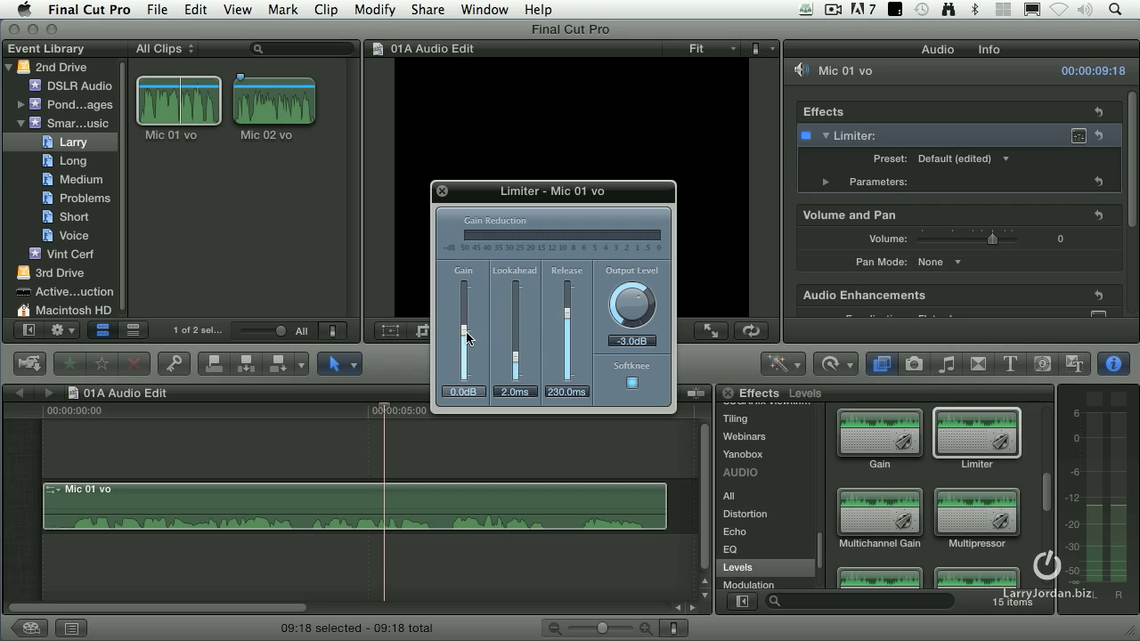
# Try a Limiter gain of +10.0 dB on the voice clip and return it to 0.0 dB
pyautogui.moveTo(465, 333); pyautogui.dragTo(465, 310)
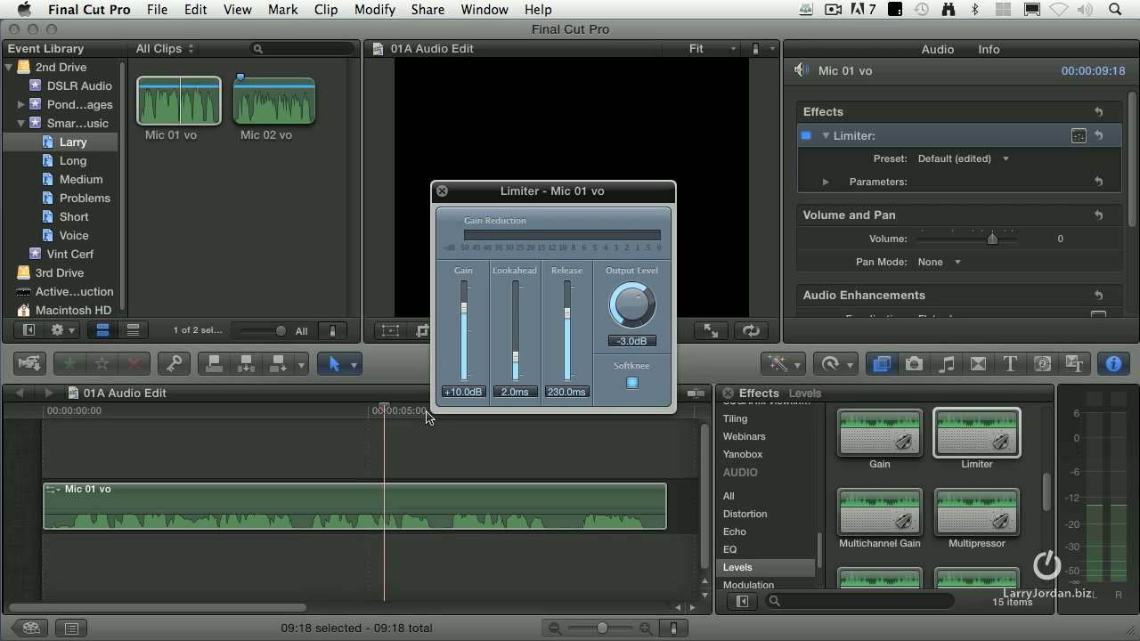
pyautogui.click(76, 412)
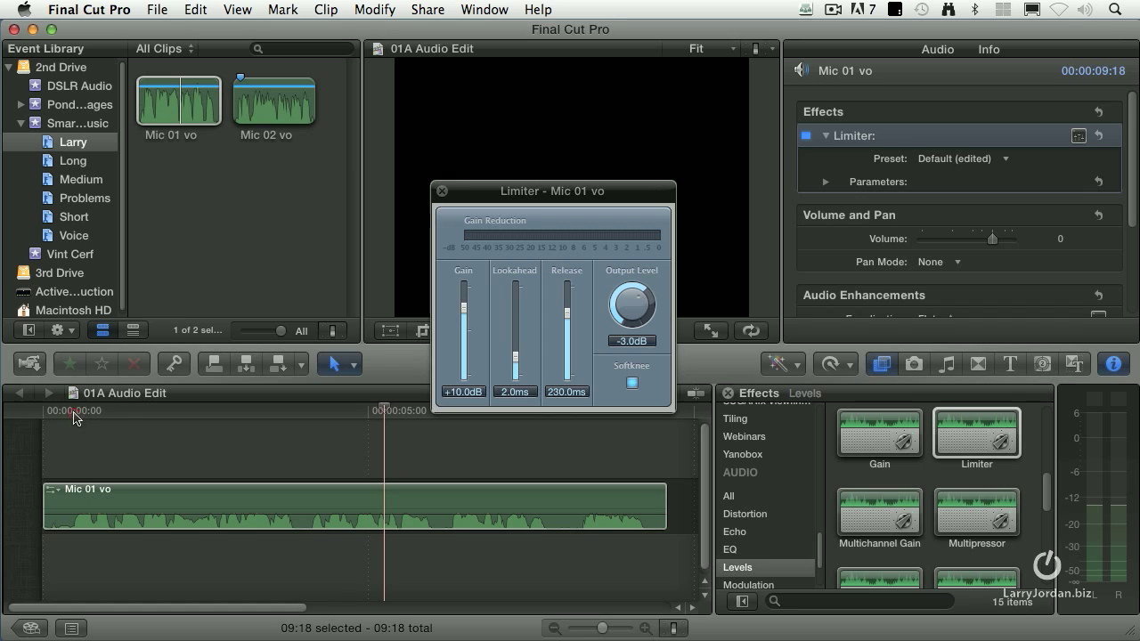
pyautogui.moveTo(461, 312); pyautogui.dragTo(463, 331)
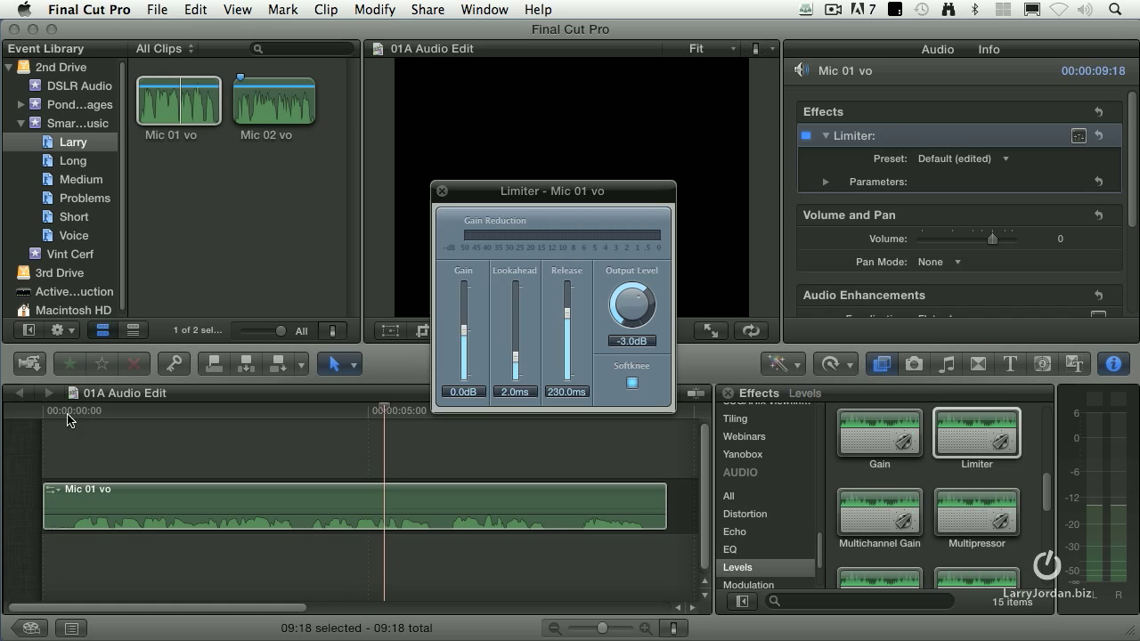
# Play the clip from near its start and raise the Limiter's gain to +6.5 dB during playback
pyautogui.click(71, 499)
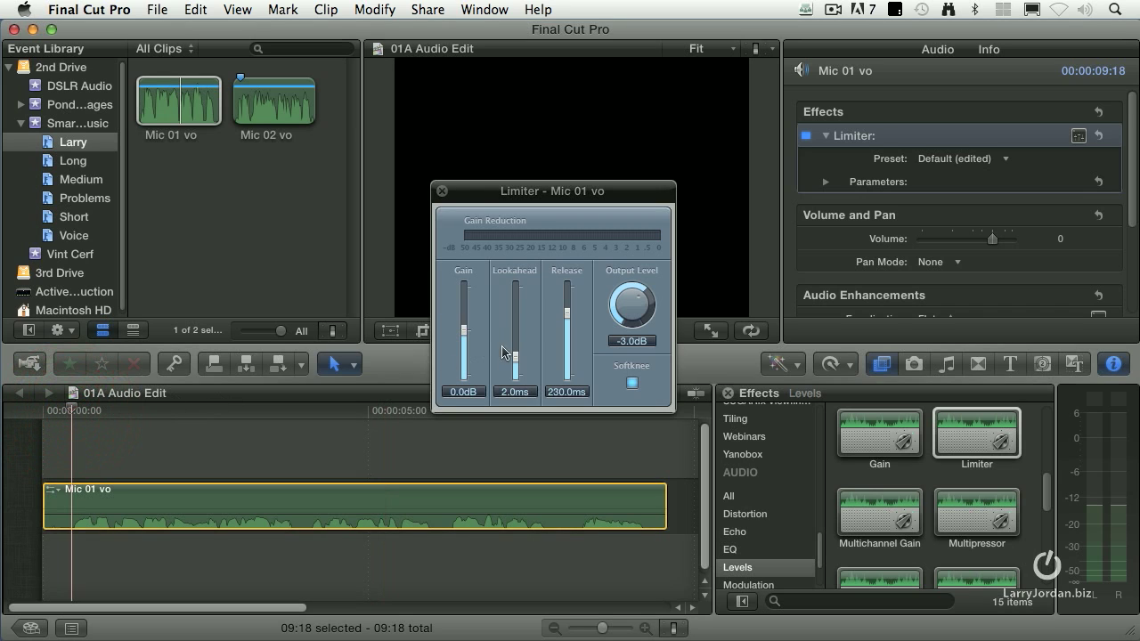
pyautogui.press('space')
pyautogui.moveTo(463, 331); pyautogui.dragTo(469, 314)
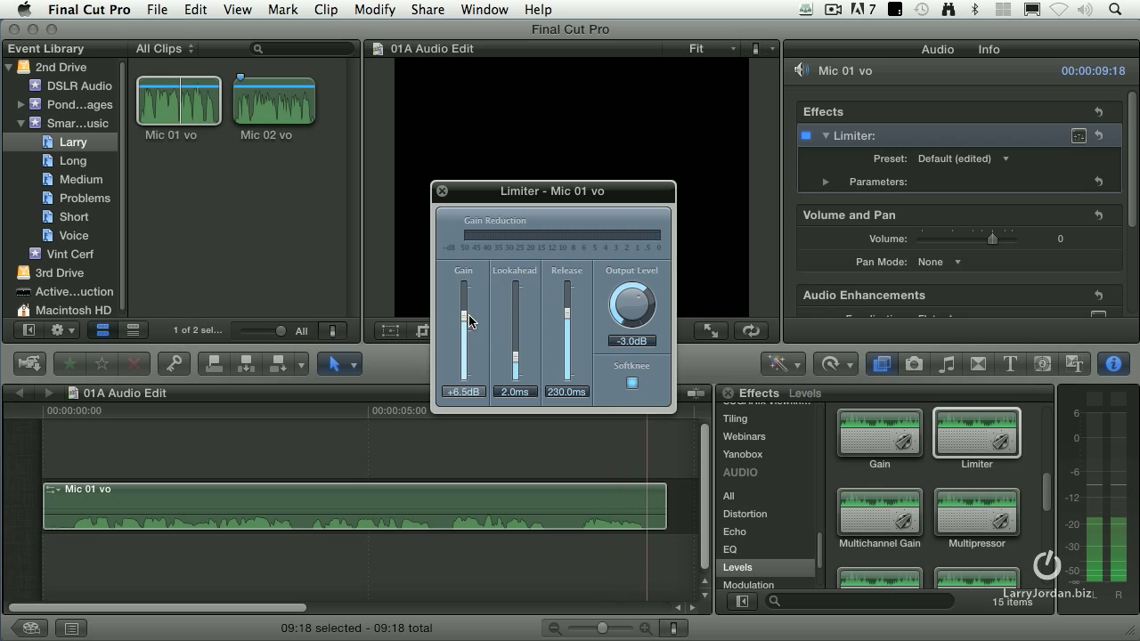
# Play the voice clip from the beginning to listen to the limited audio and check its levels
pyautogui.click(48, 415)
pyautogui.click(49, 415)
pyautogui.press('space')
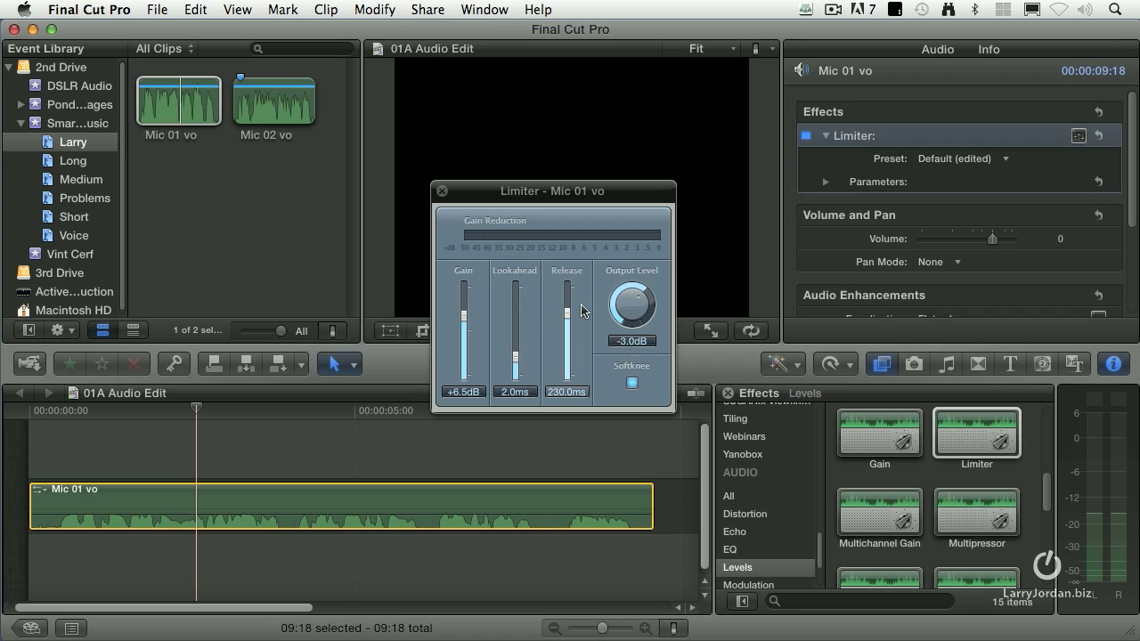
pyautogui.press('space')
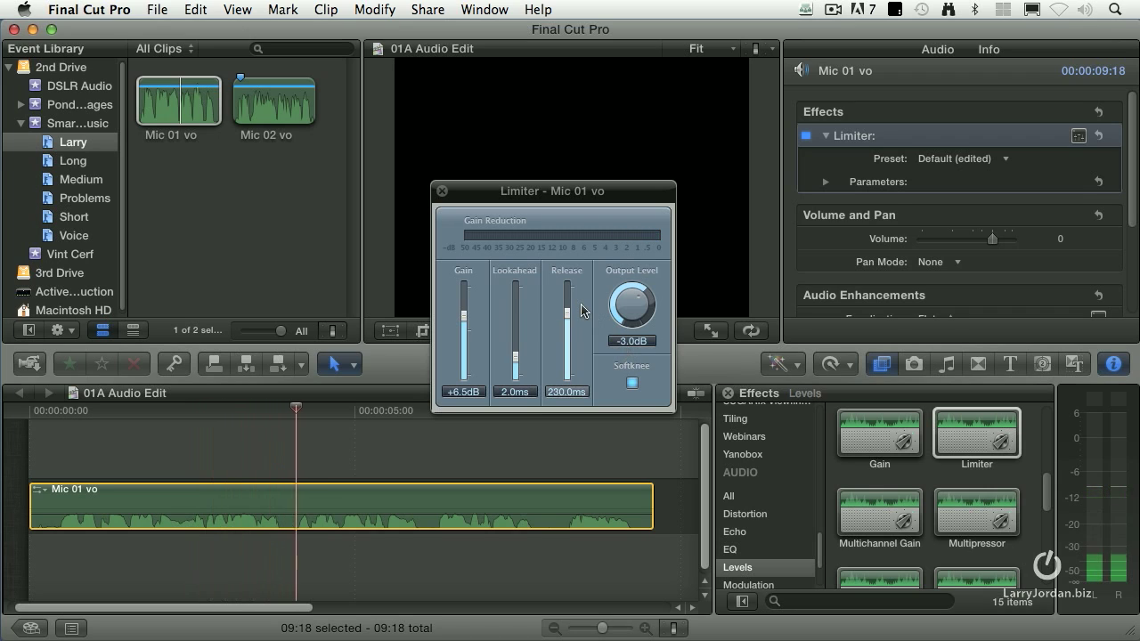
pyautogui.press('space')
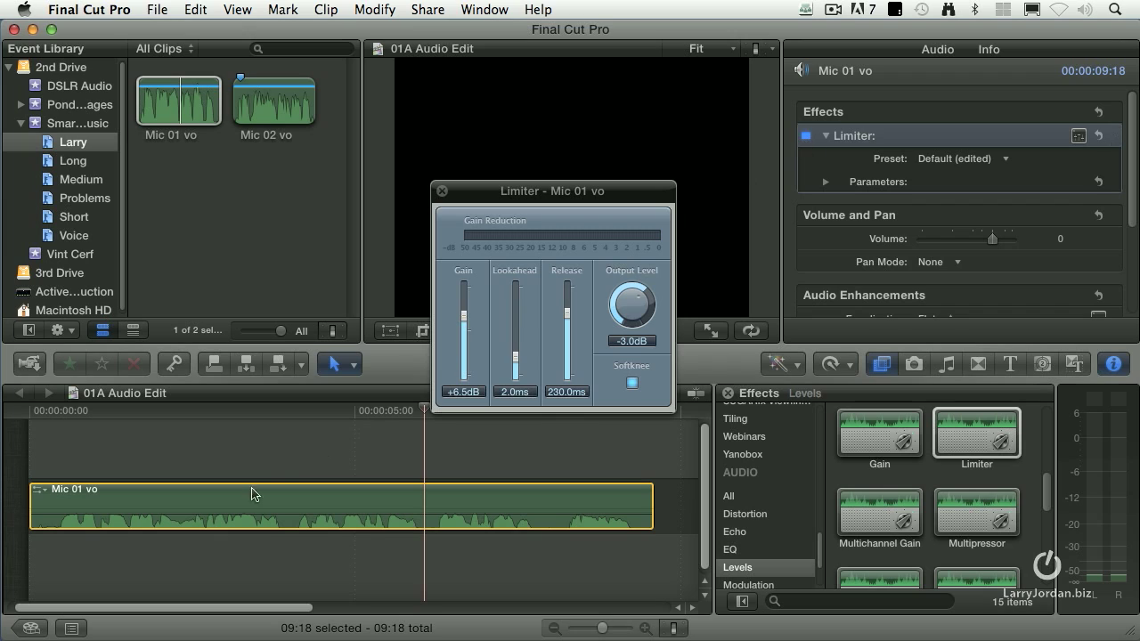
# Play the clip from near its start, switching the Limiter off and back on to compare the sound
pyautogui.click(62, 409)
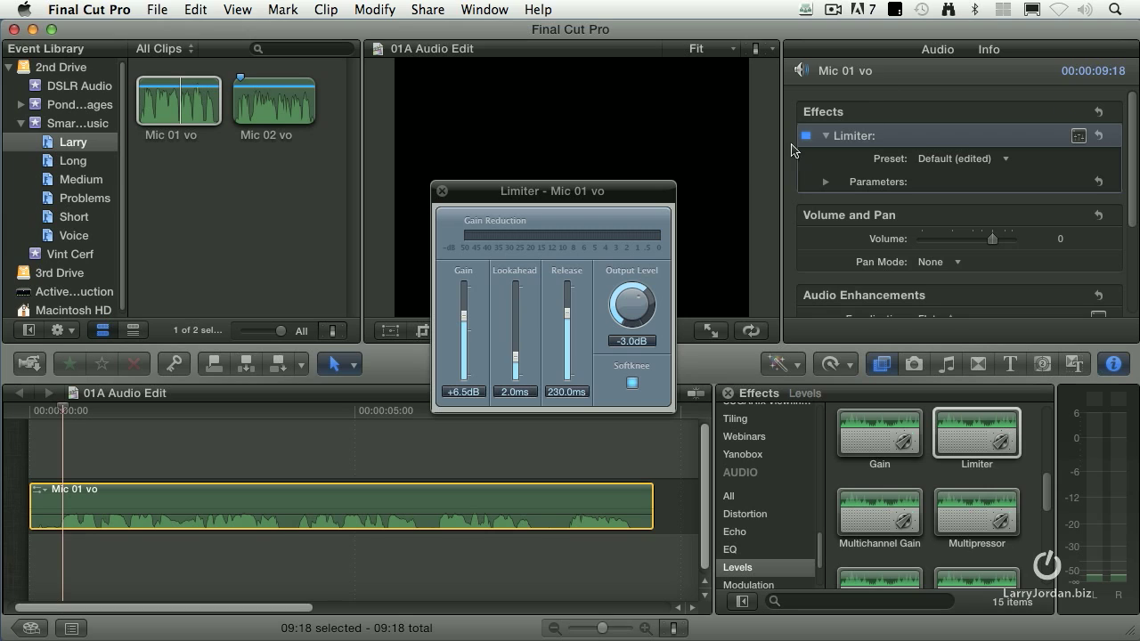
pyautogui.press('space')
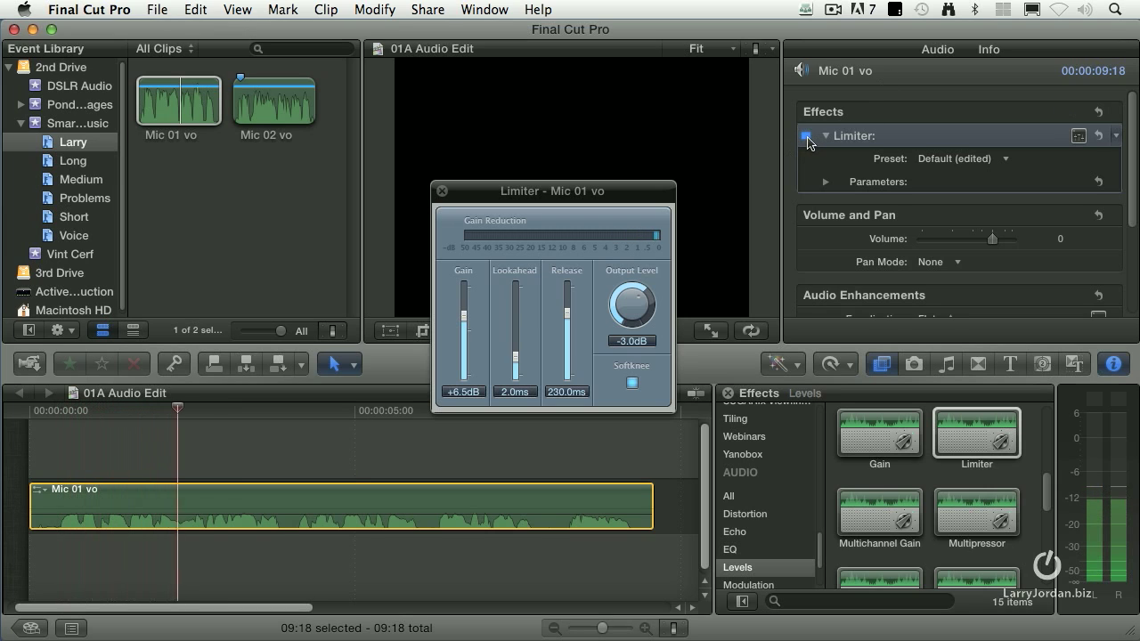
pyautogui.click(806, 137)
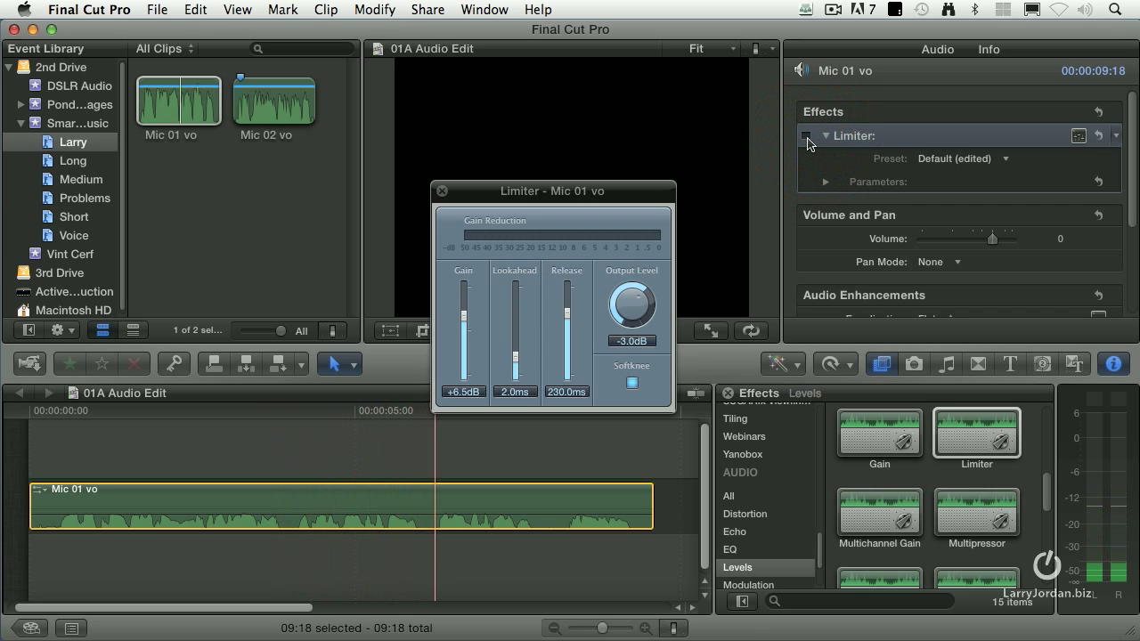
pyautogui.click(806, 137)
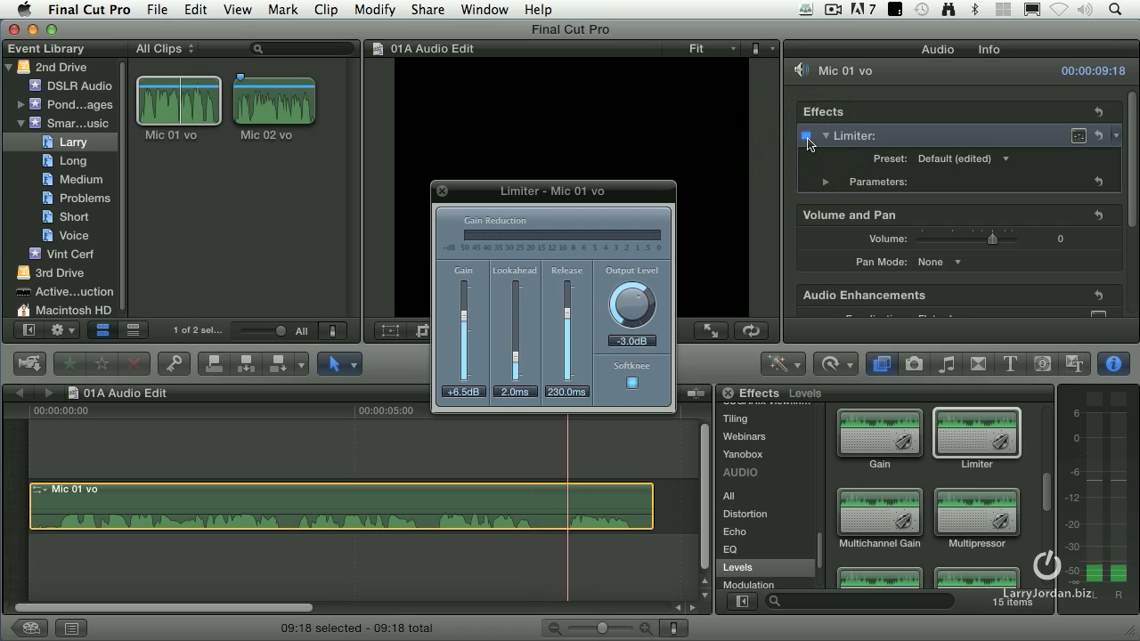